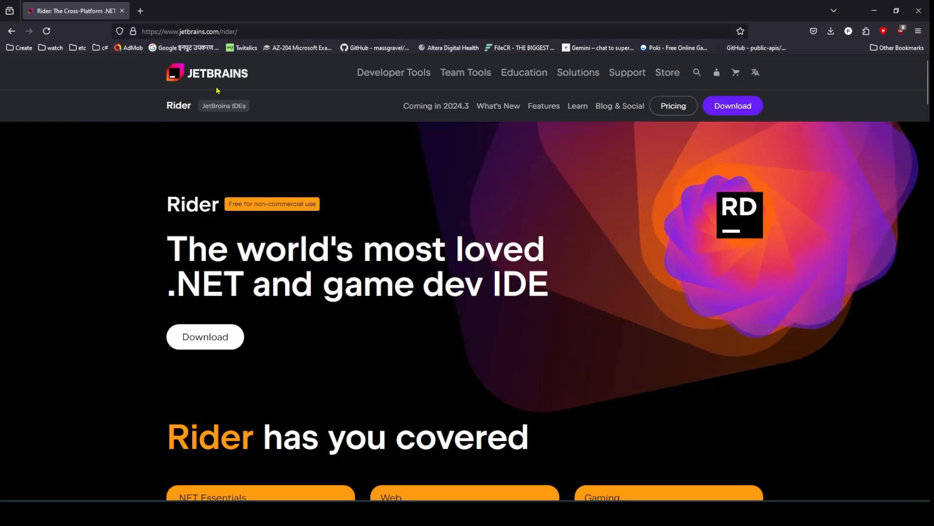
- Open the Rider download address from the presentation's Download URL slide in Firefox
{"action": "left_click", "coordinate": [237, 32]}
{"action": "left_click", "coordinate": [94, 233]}
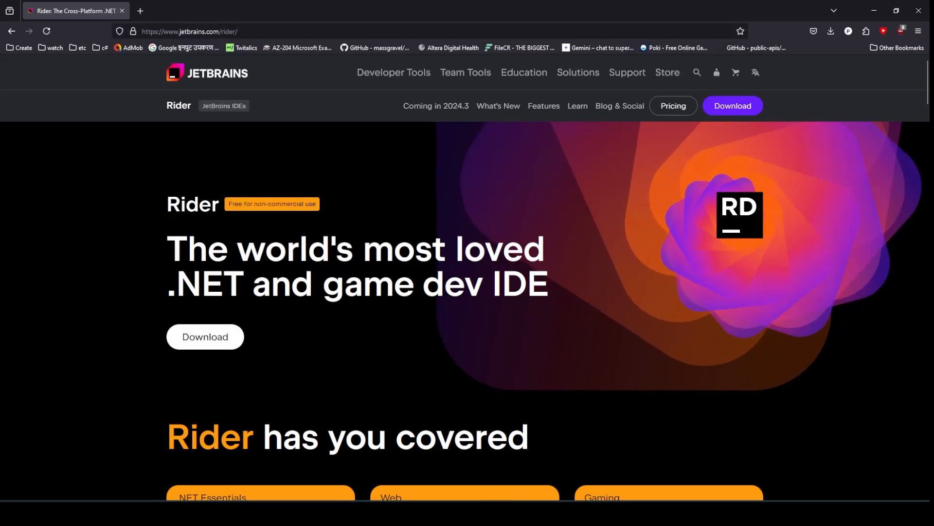
{"action": "mouse_move", "coordinate": [540, 512]}
{"action": "left_click", "coordinate": [558, 476]}
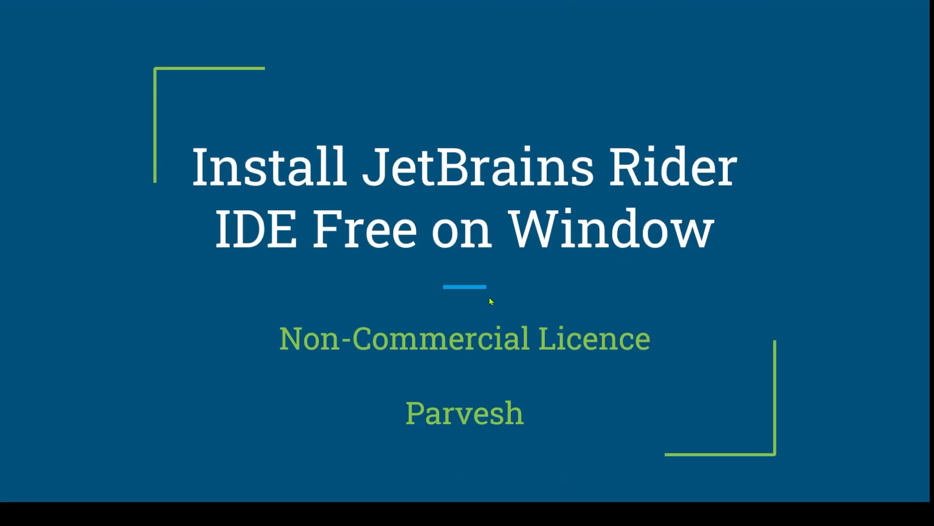
{"action": "left_click", "coordinate": [491, 301]}
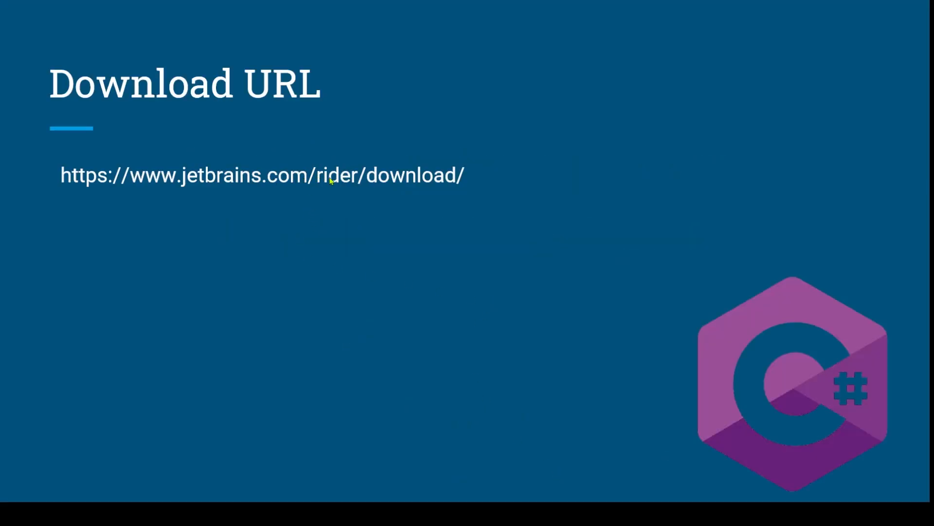
{"action": "left_click", "coordinate": [402, 179]}
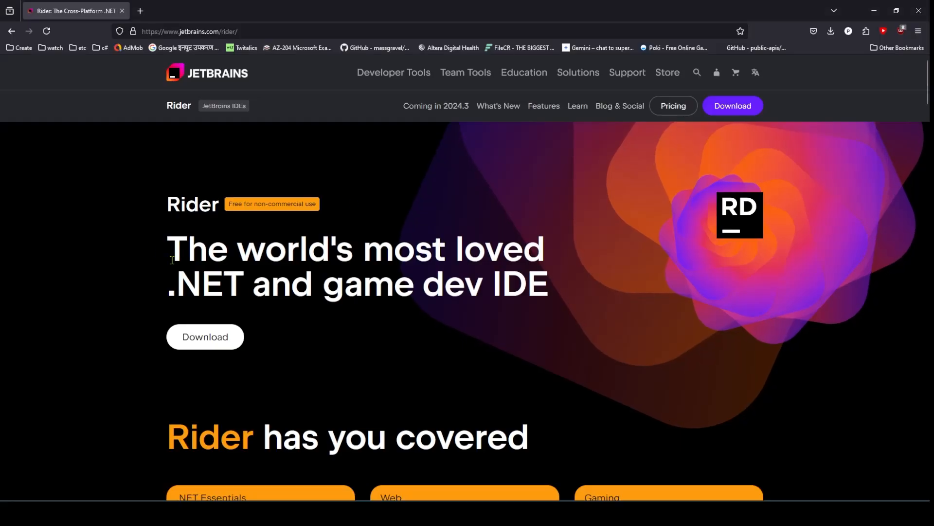
- Start the Windows .exe Rider installer download, then cancel the duplicate download
{"action": "left_click", "coordinate": [217, 336]}
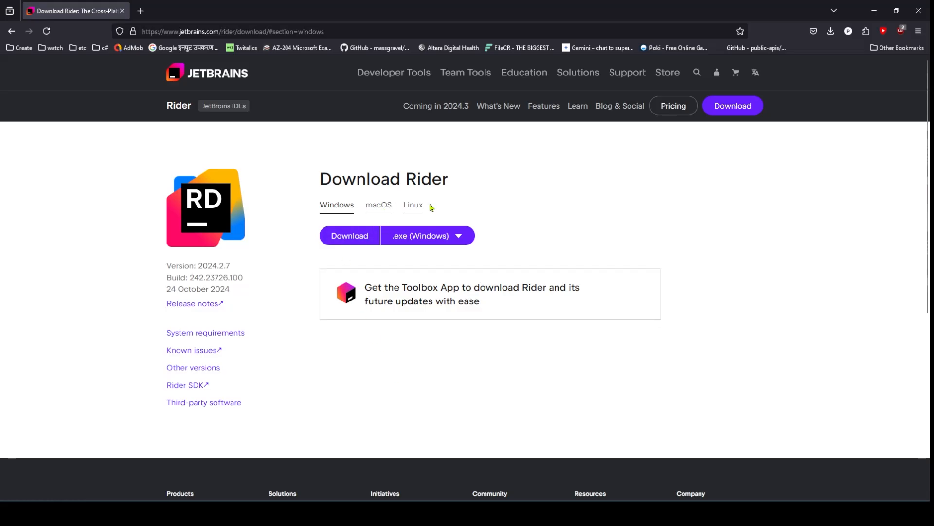
{"action": "left_click", "coordinate": [342, 242]}
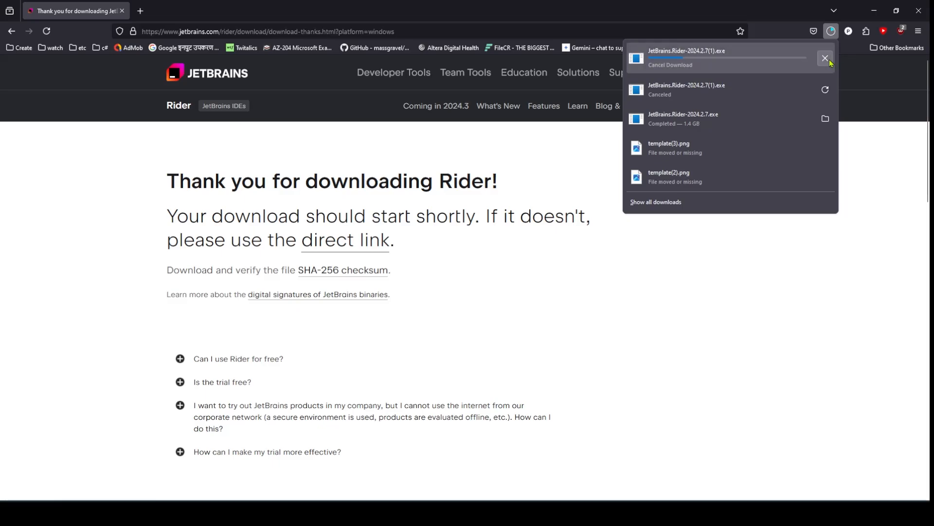
{"action": "left_click", "coordinate": [825, 59]}
{"action": "key", "text": "alt+Tab"}
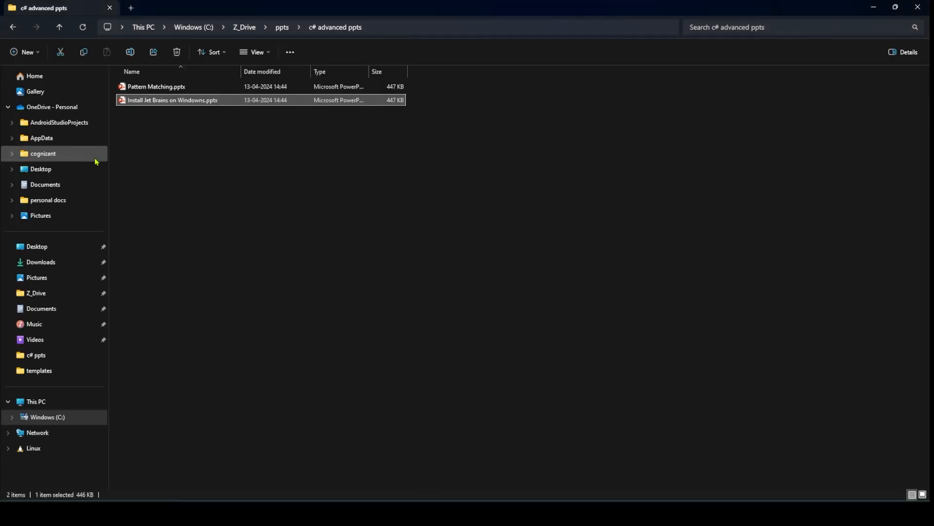
- Launch JetBrains.Rider-2024.2.7.exe from the Downloads folder
{"action": "left_click", "coordinate": [31, 269]}
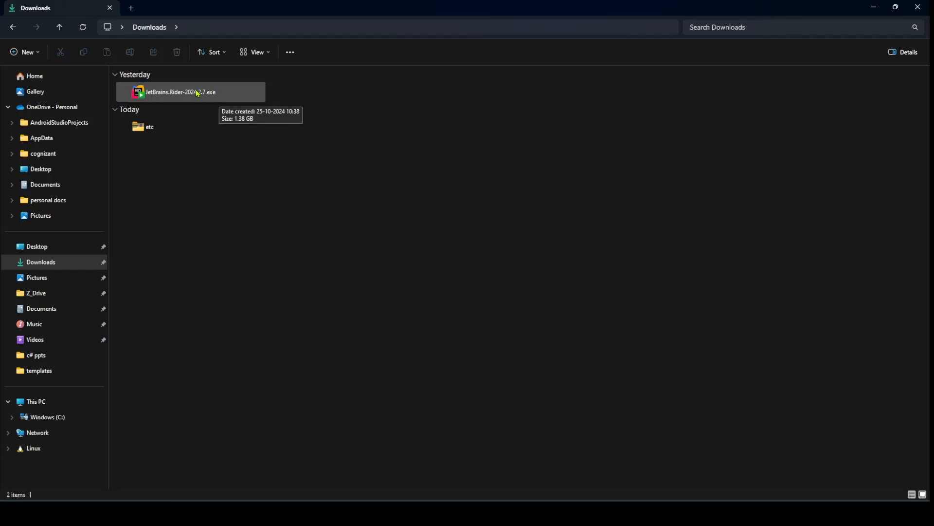
{"action": "double_click", "coordinate": [173, 100]}
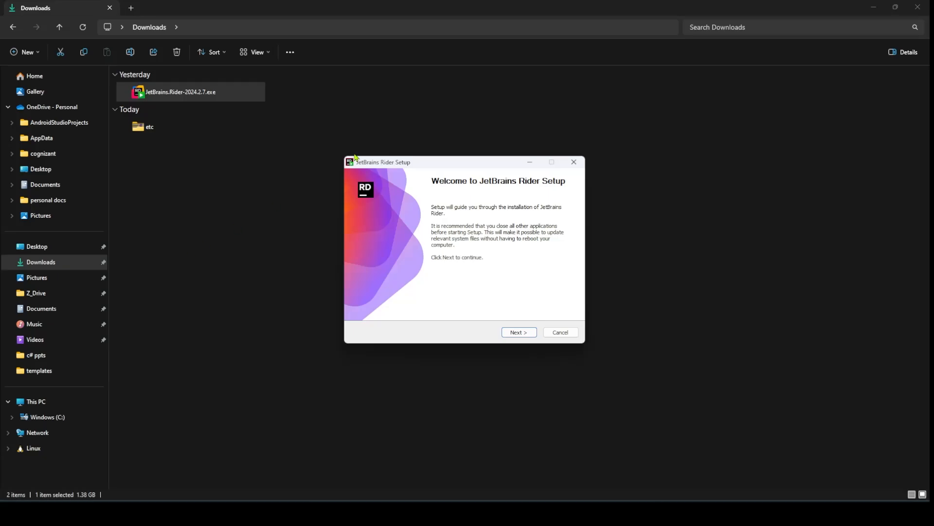
- Install Rider with the default folder, options and Start Menu folder, showing the detailed log
{"action": "left_click", "coordinate": [519, 332]}
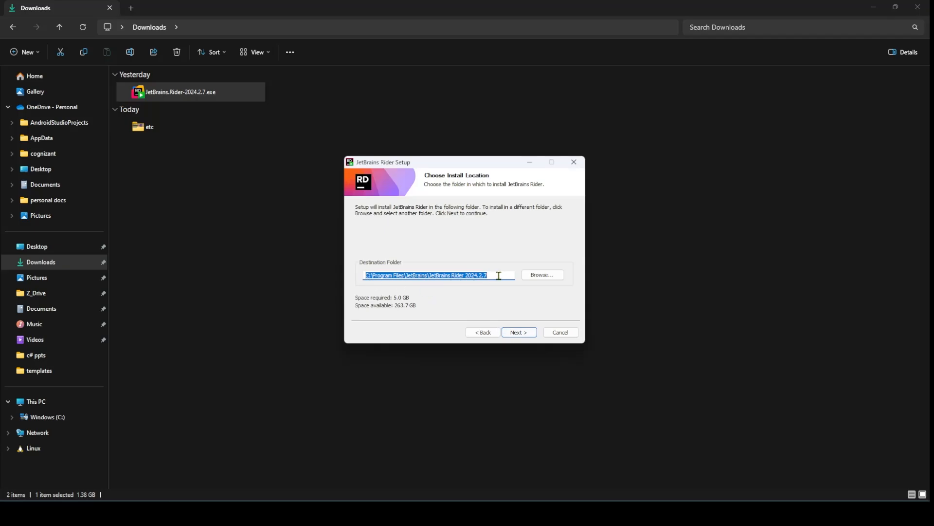
{"action": "left_click", "coordinate": [532, 335]}
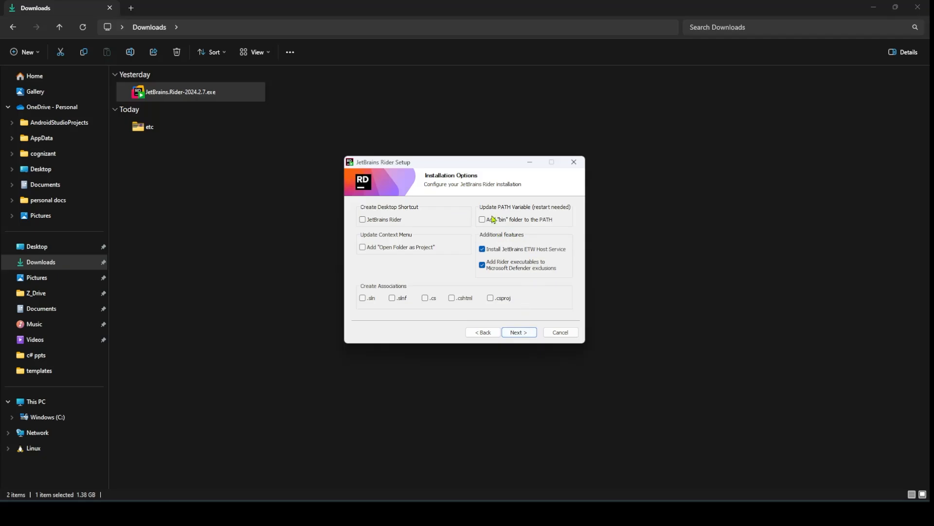
{"action": "left_click", "coordinate": [532, 332]}
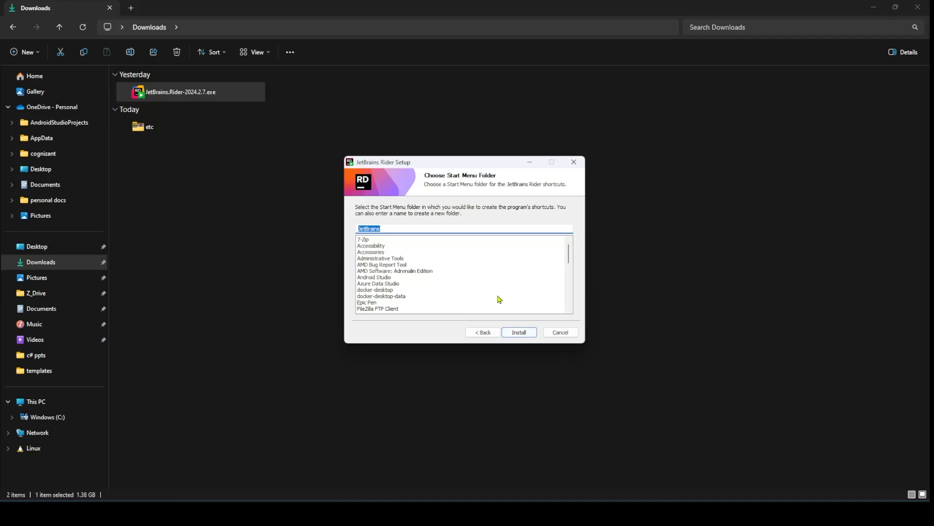
{"action": "left_click", "coordinate": [528, 334]}
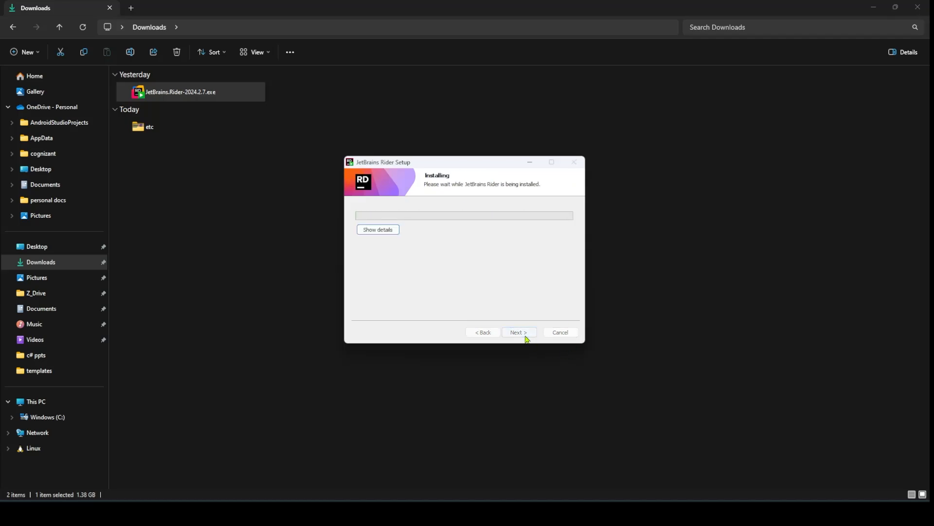
{"action": "left_click", "coordinate": [387, 232]}
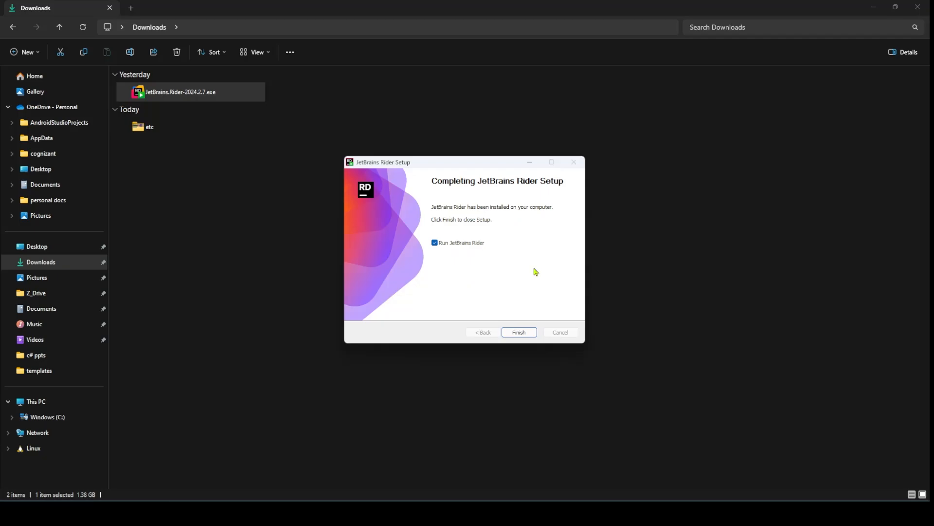
- Finish setup to launch Rider, then choose Non-commercial use and accept the terms
{"action": "left_click", "coordinate": [533, 332]}
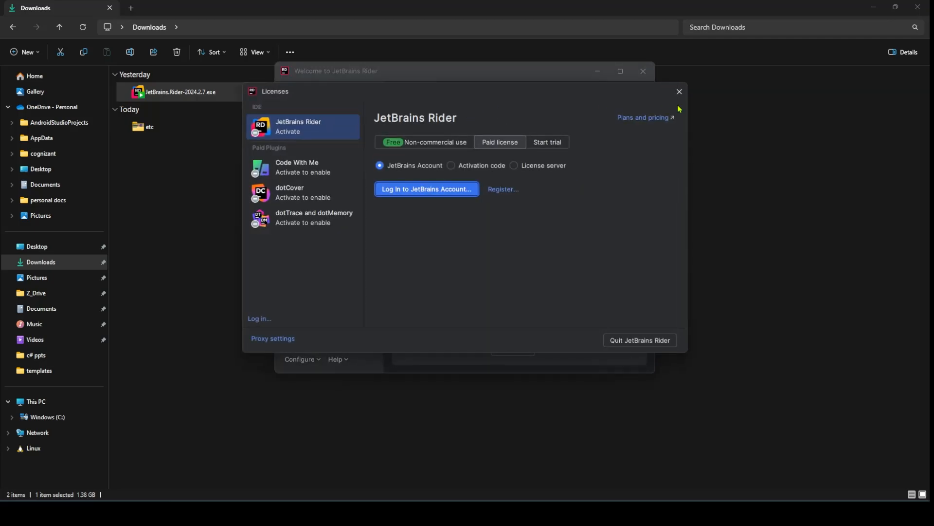
{"action": "left_click_drag", "start_coordinate": [507, 97], "coordinate": [513, 121]}
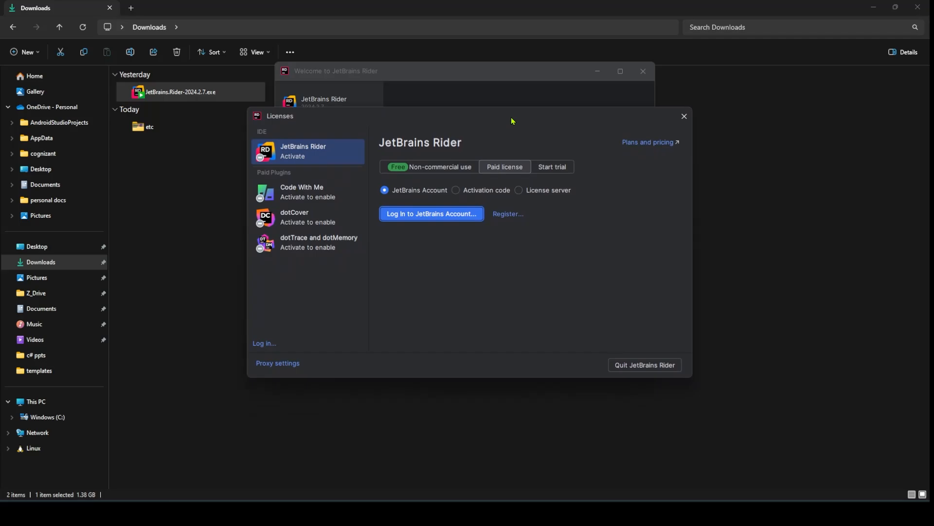
{"action": "left_click", "coordinate": [417, 170]}
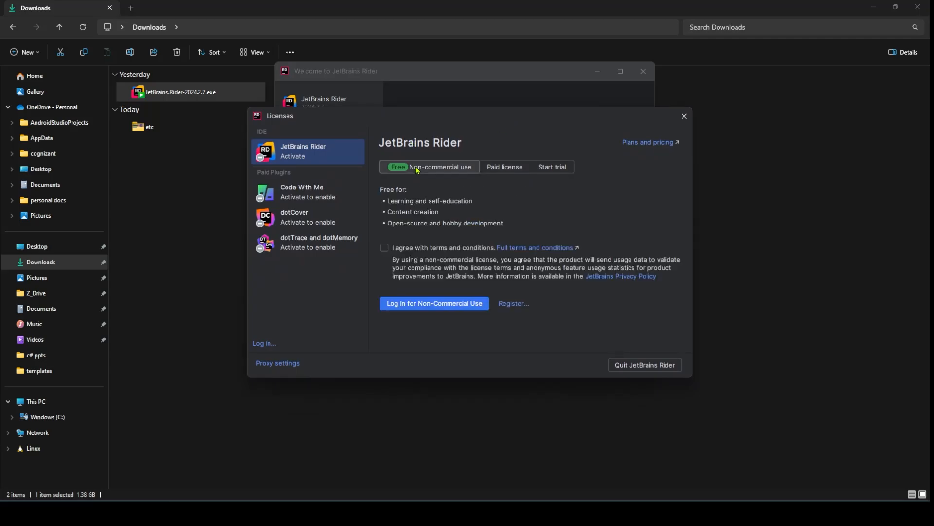
{"action": "left_click", "coordinate": [385, 249]}
- Start registration and bring the JetBrains Account page forward in the browser
{"action": "left_click", "coordinate": [519, 308]}
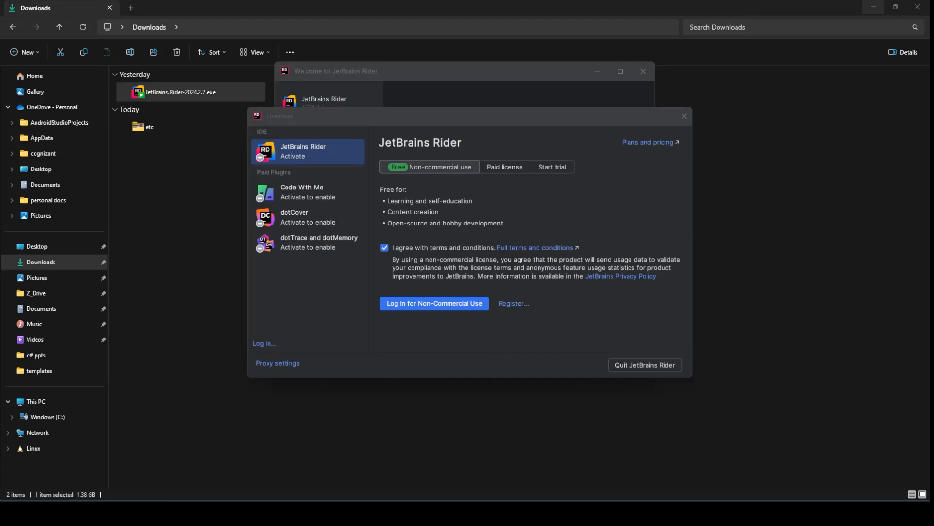
{"action": "mouse_move", "coordinate": [506, 512]}
{"action": "left_click", "coordinate": [511, 457]}
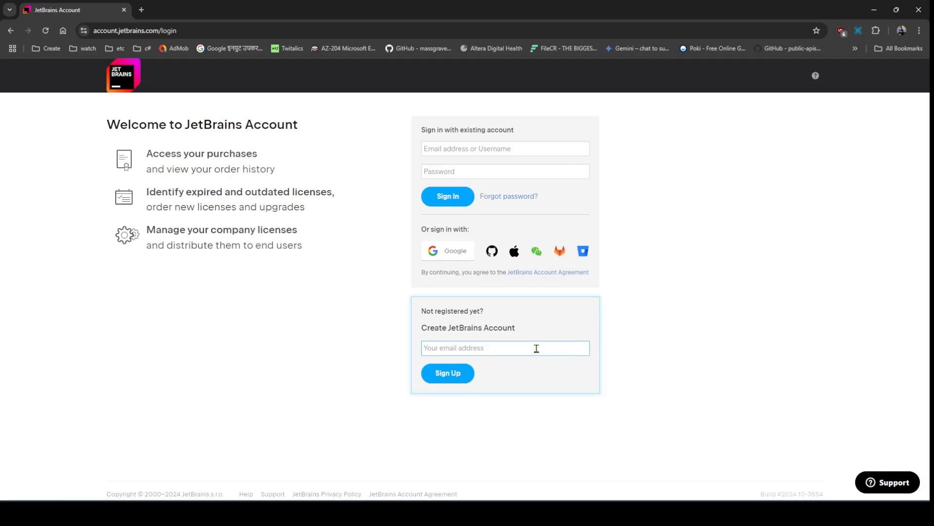
- Sign up for a JetBrains Account with your e-mail address, then switch to Gmail
{"action": "left_click", "coordinate": [462, 380]}
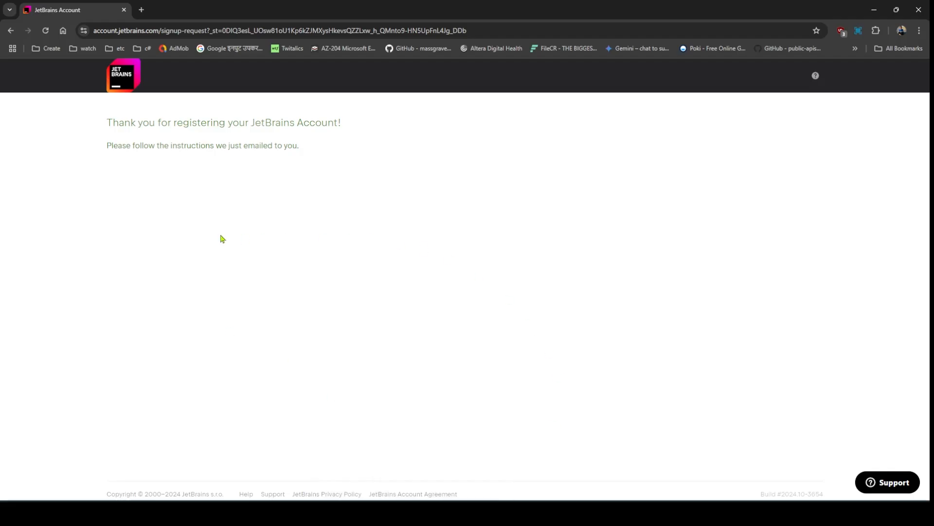
{"action": "key", "text": "alt+Tab"}
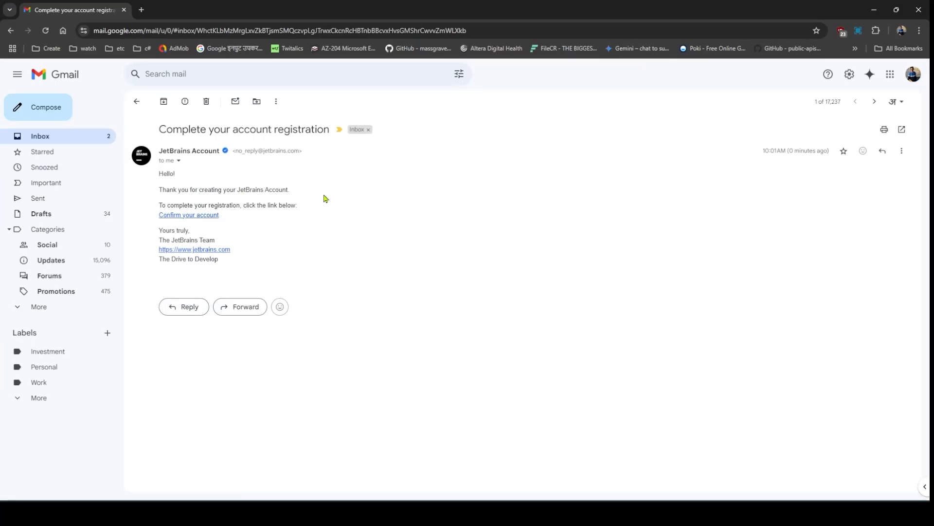
- Confirm via the e-mail link, accept the Account Agreement and e-mail consent, and submit
{"action": "left_click", "coordinate": [197, 217]}
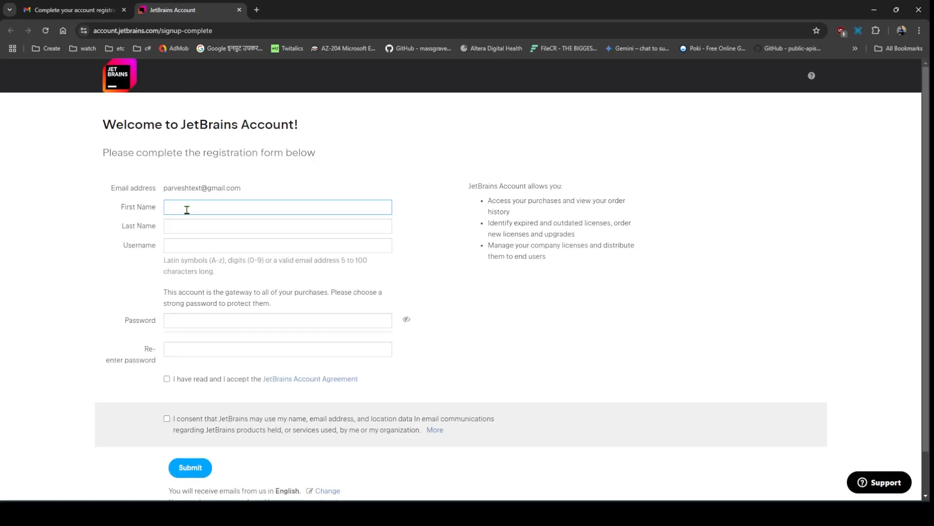
{"action": "scroll", "coordinate": [181, 344], "scroll_direction": "down", "scroll_amount": 1}
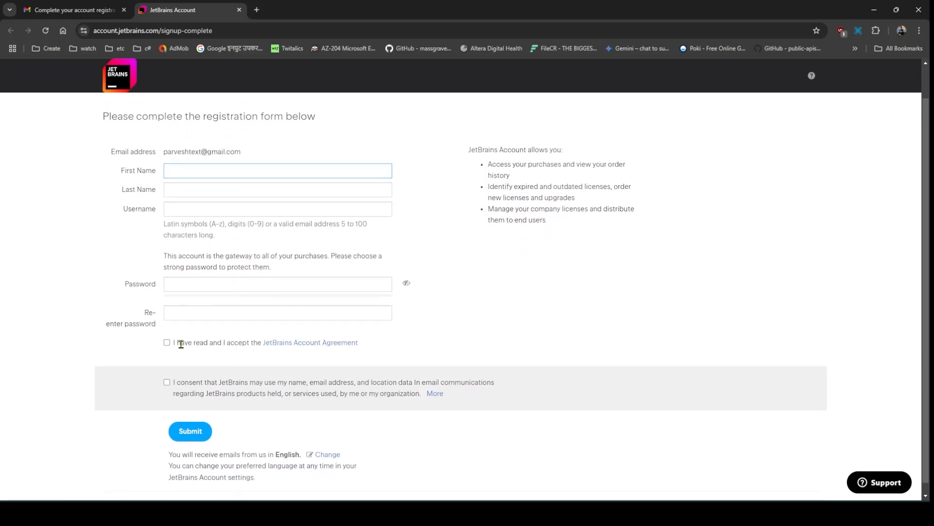
{"action": "scroll", "coordinate": [244, 263], "scroll_direction": "up", "scroll_amount": 1}
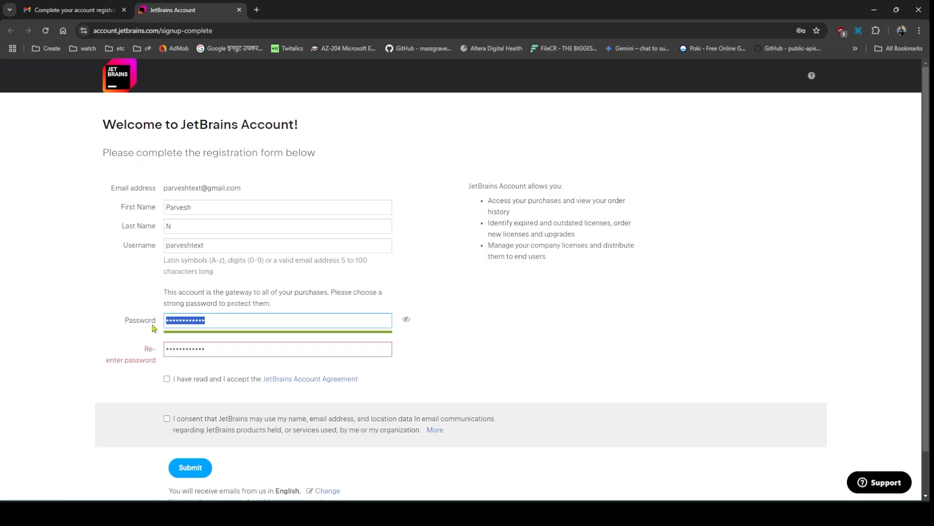
{"action": "scroll", "coordinate": [193, 343], "scroll_direction": "down", "scroll_amount": 1}
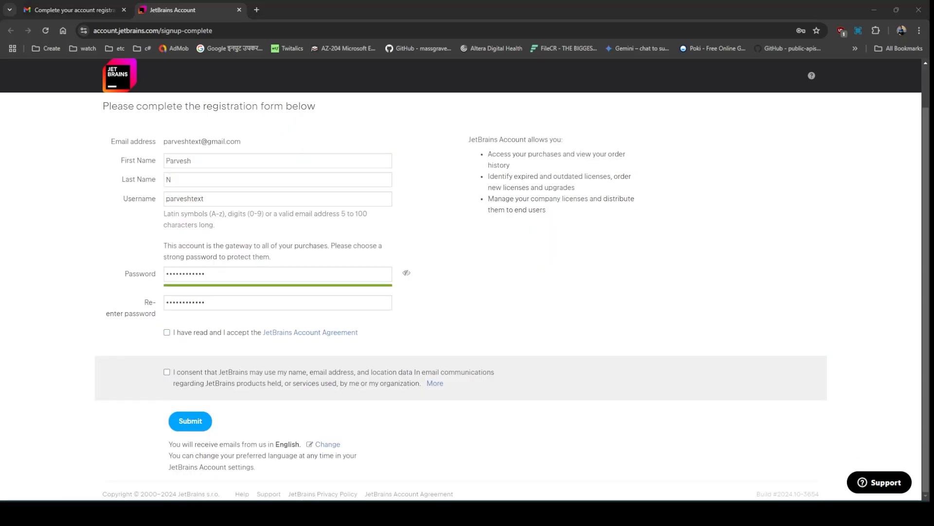
{"action": "left_click", "coordinate": [167, 332]}
{"action": "left_click", "coordinate": [167, 371]}
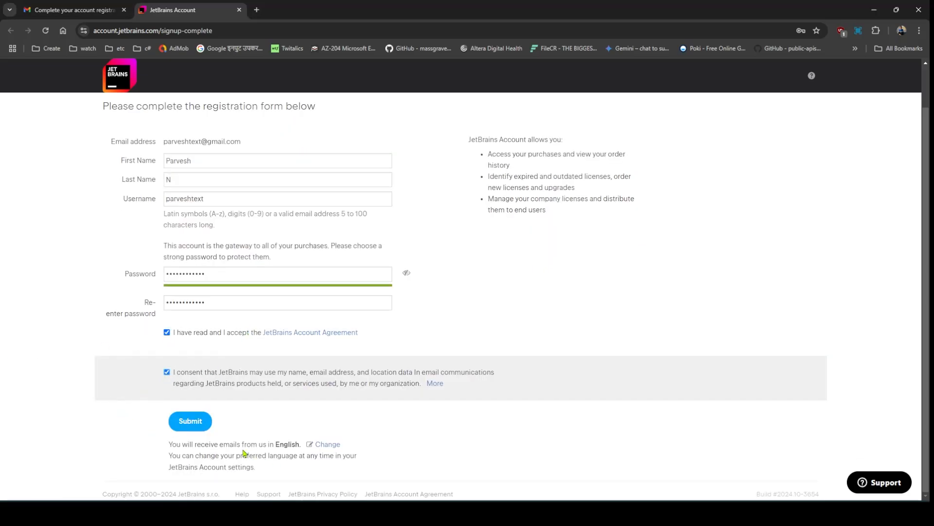
{"action": "left_click", "coordinate": [195, 425]}
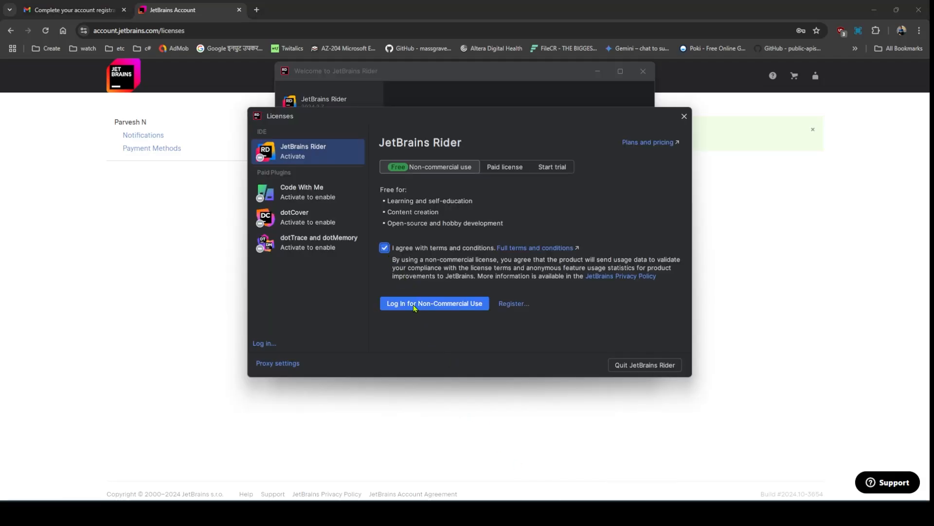
- Log in for non-commercial use with the account e-mail and password, then close the success tab
{"action": "left_click", "coordinate": [431, 306]}
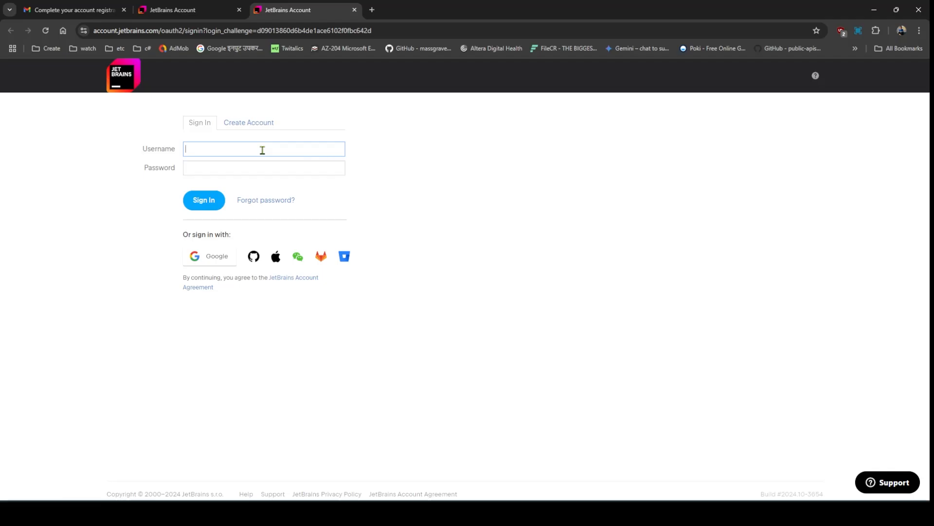
{"action": "key", "text": "Tab"}
{"action": "type", "text": "••••••••••••"}
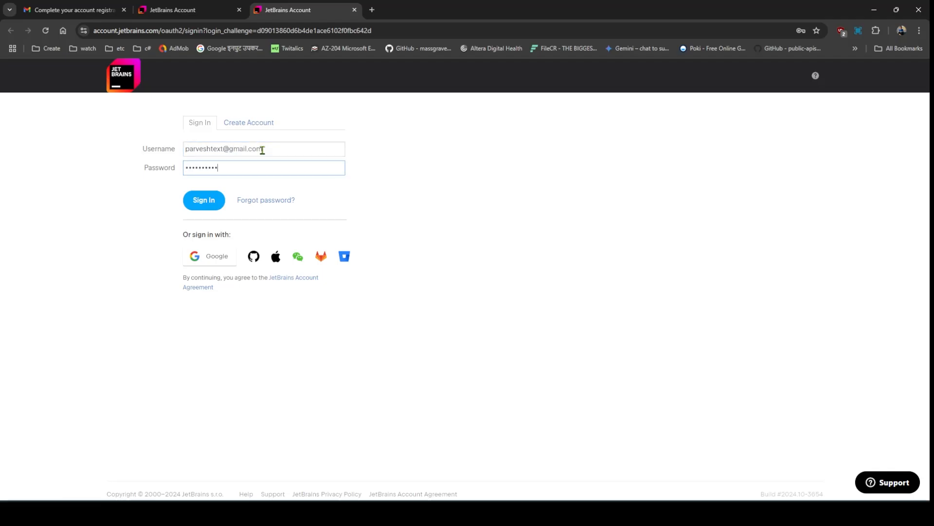
{"action": "left_click", "coordinate": [206, 205]}
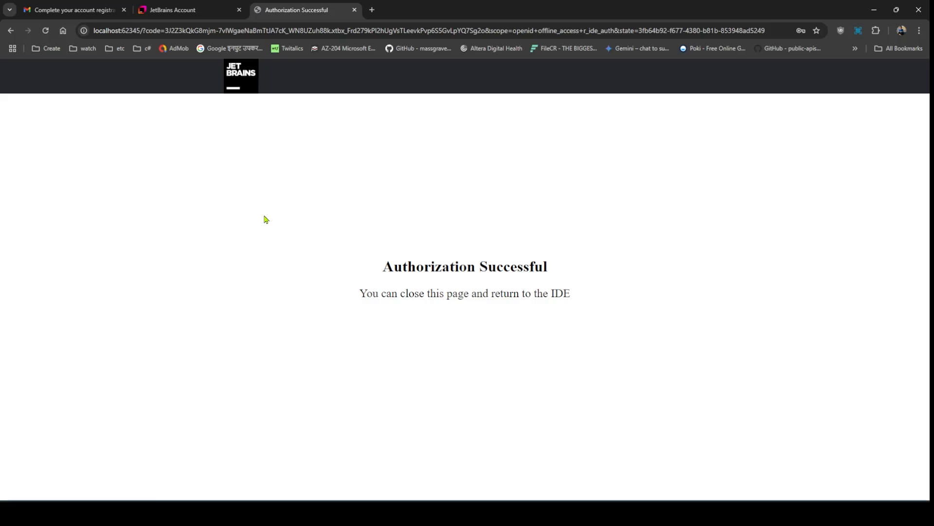
{"action": "left_click", "coordinate": [354, 11]}
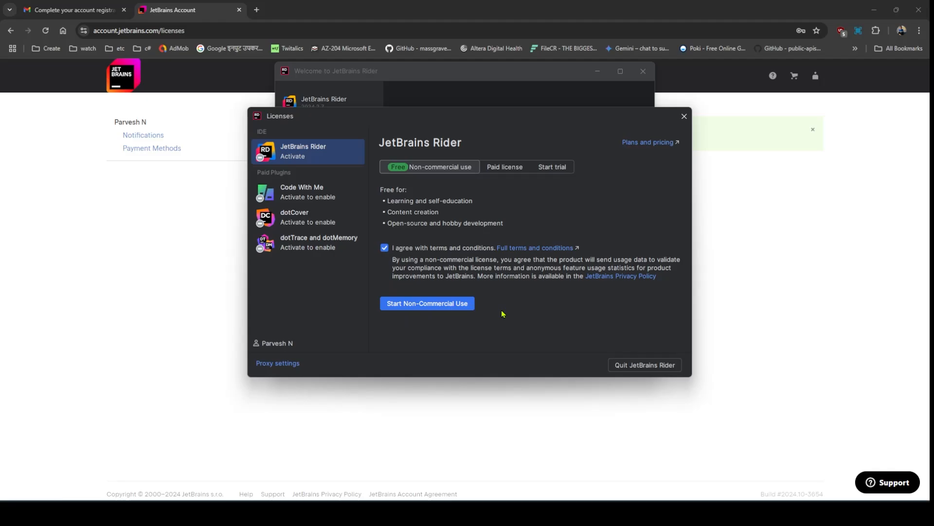
- Start Non-Commercial Use to activate the licence until October 25, 2025, then continue
{"action": "left_click", "coordinate": [433, 308]}
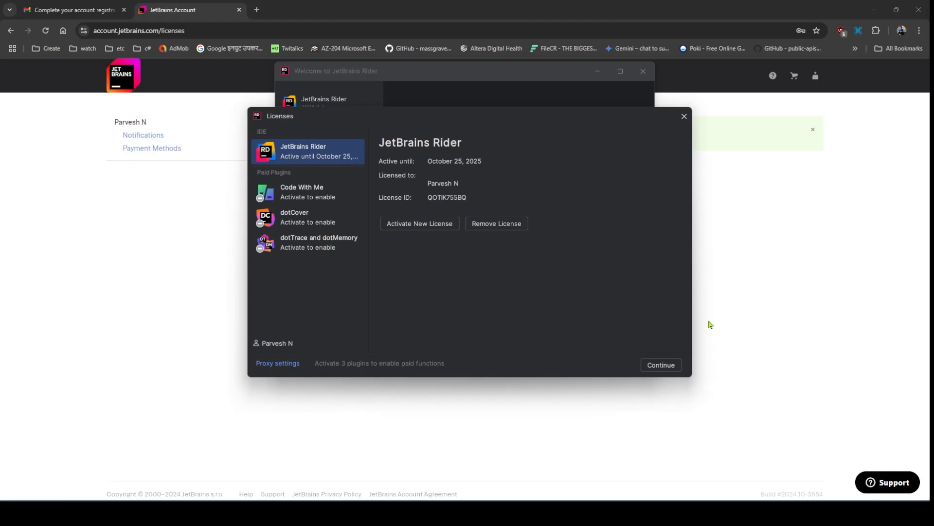
{"action": "left_click", "coordinate": [657, 364]}
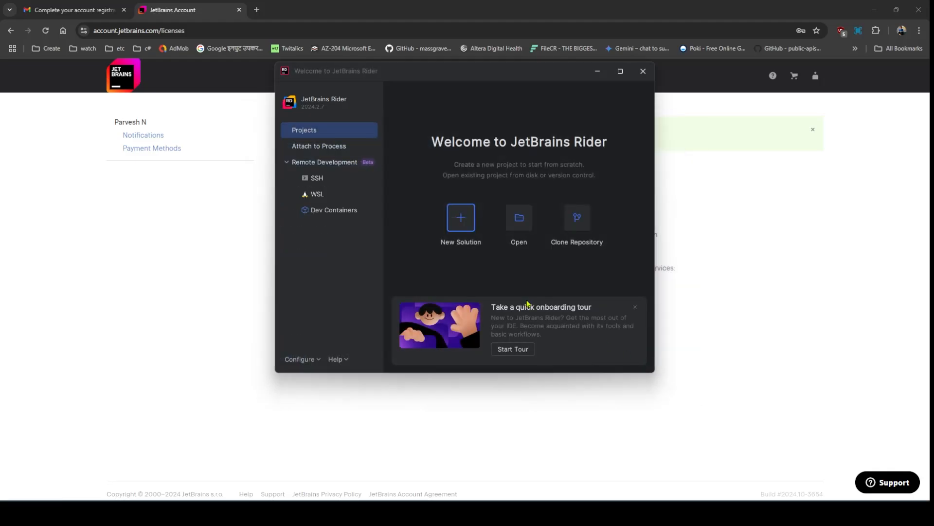
- Create a Console solution named ConsoleApp2 with the default net8.0 and C# settings
{"action": "left_click", "coordinate": [458, 228]}
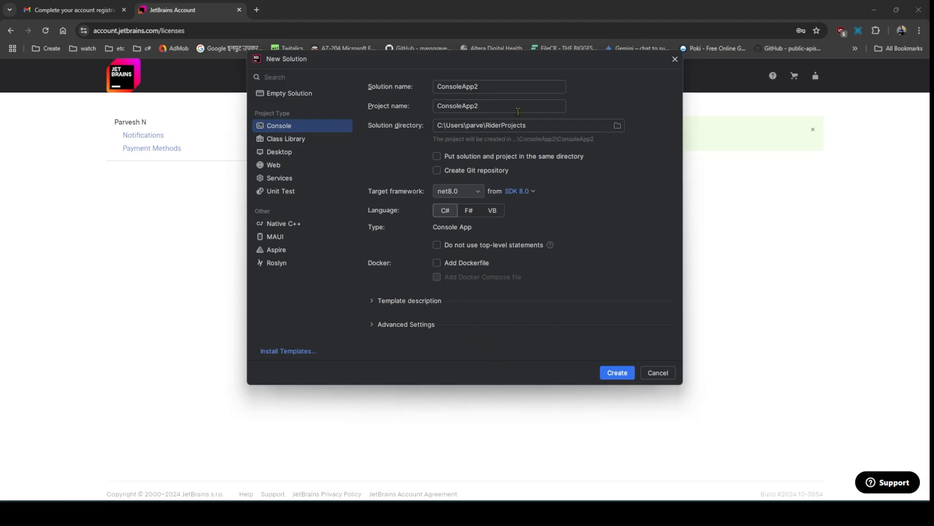
{"action": "left_click", "coordinate": [623, 372]}
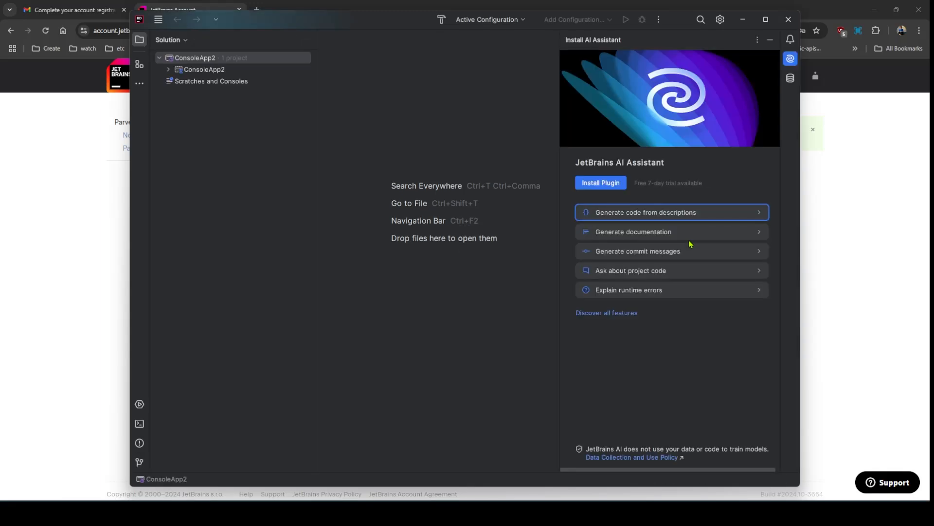
- Maximize Rider, expand ConsoleApp2 and open Program.cs with its Hello, World! line
{"action": "left_click", "coordinate": [766, 19]}
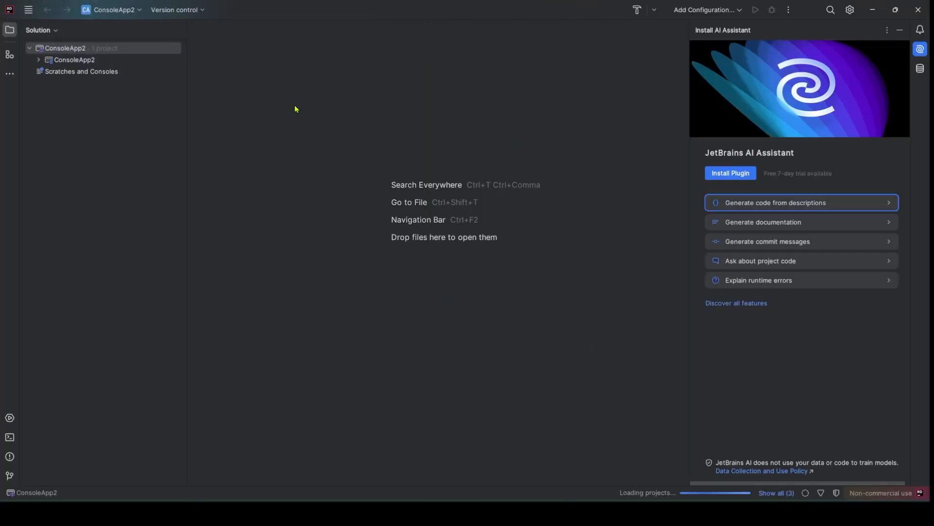
{"action": "left_click", "coordinate": [39, 60]}
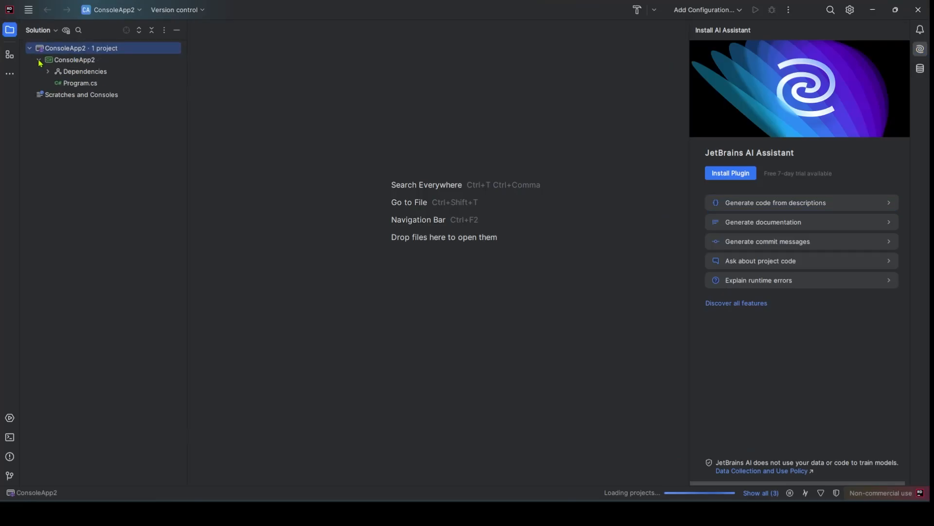
{"action": "left_click", "coordinate": [71, 59]}
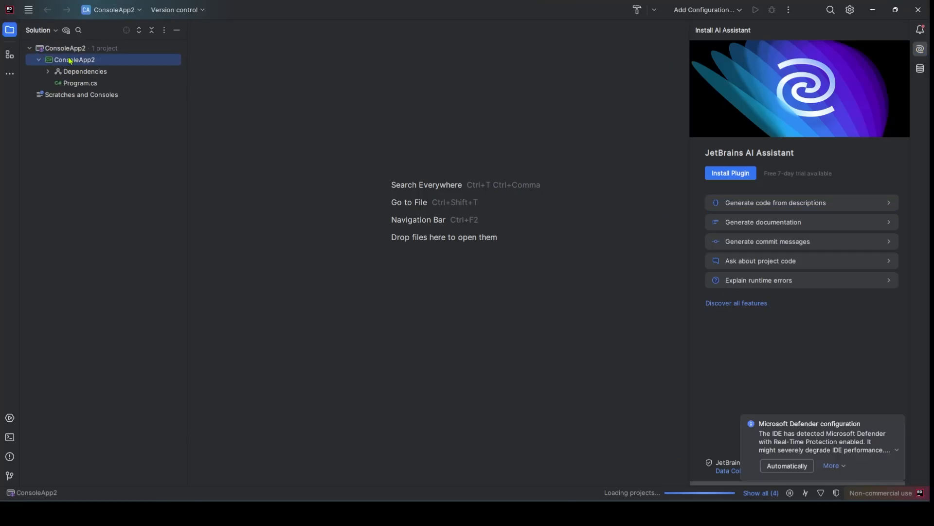
{"action": "double_click", "coordinate": [82, 84]}
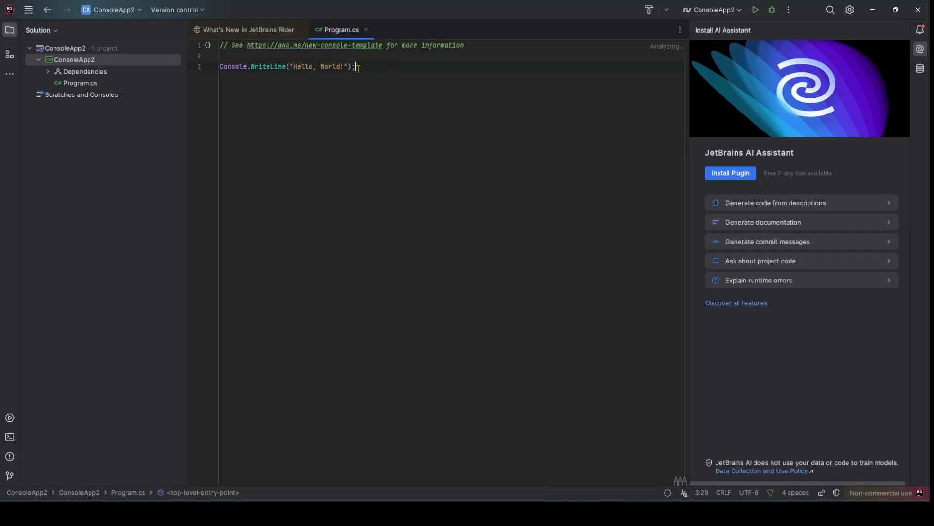
{"action": "left_click_drag", "start_coordinate": [358, 66], "coordinate": [220, 66]}
{"action": "left_click", "coordinate": [321, 66]}
{"action": "right_click", "coordinate": [80, 63]}
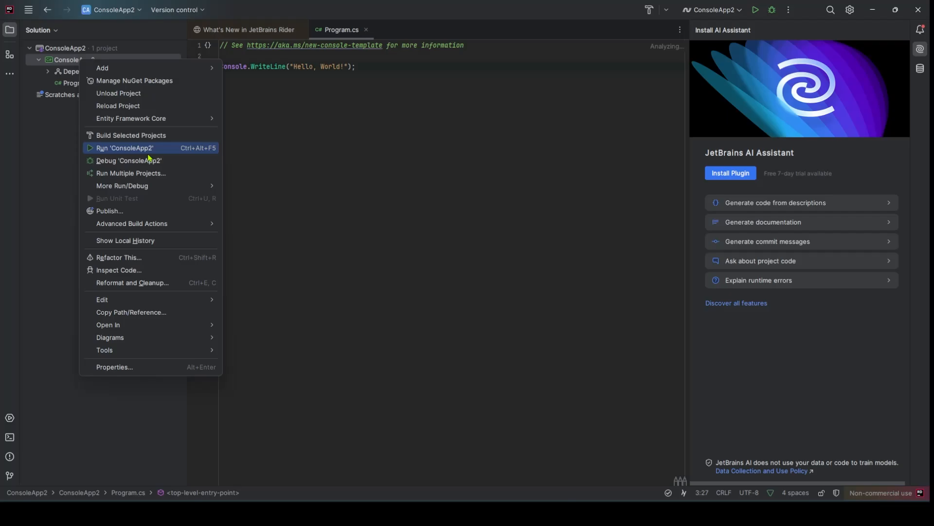
- Build ConsoleApp2 with Build Selected Projects and confirm 0 errors, 0 warnings in Build Output
{"action": "left_click", "coordinate": [120, 136]}
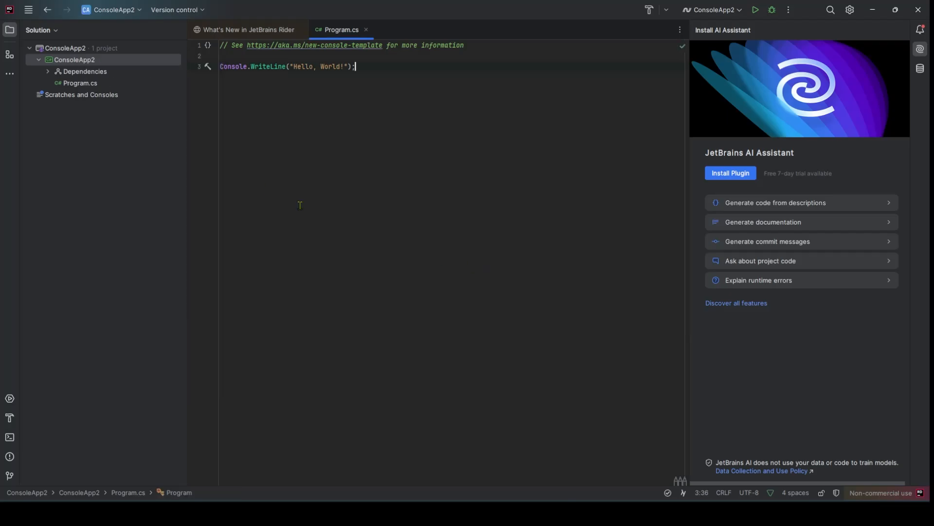
{"action": "right_click", "coordinate": [76, 64]}
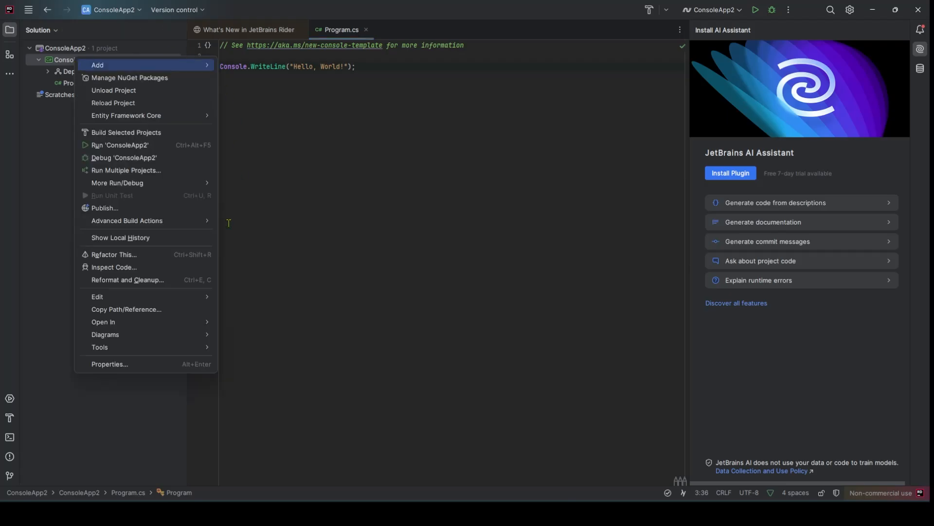
{"action": "left_click", "coordinate": [127, 133]}
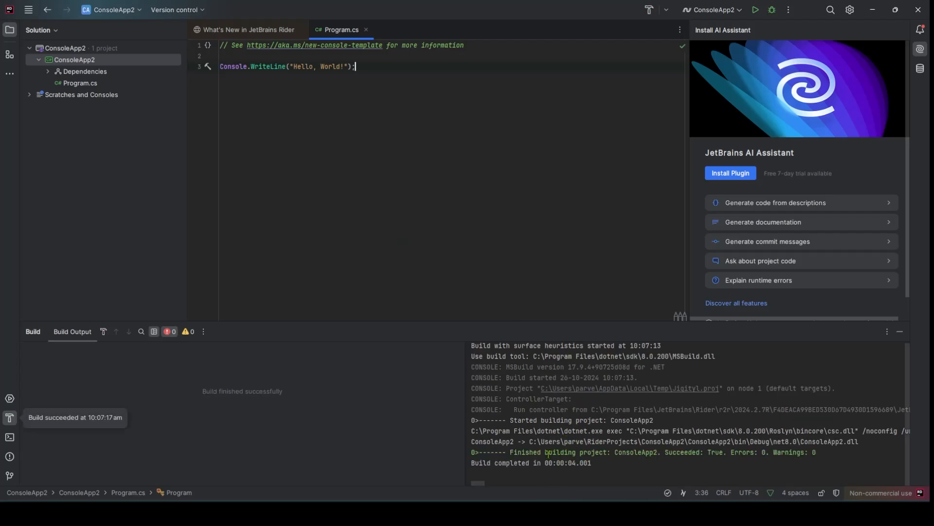
{"action": "left_click_drag", "start_coordinate": [521, 455], "coordinate": [754, 452]}
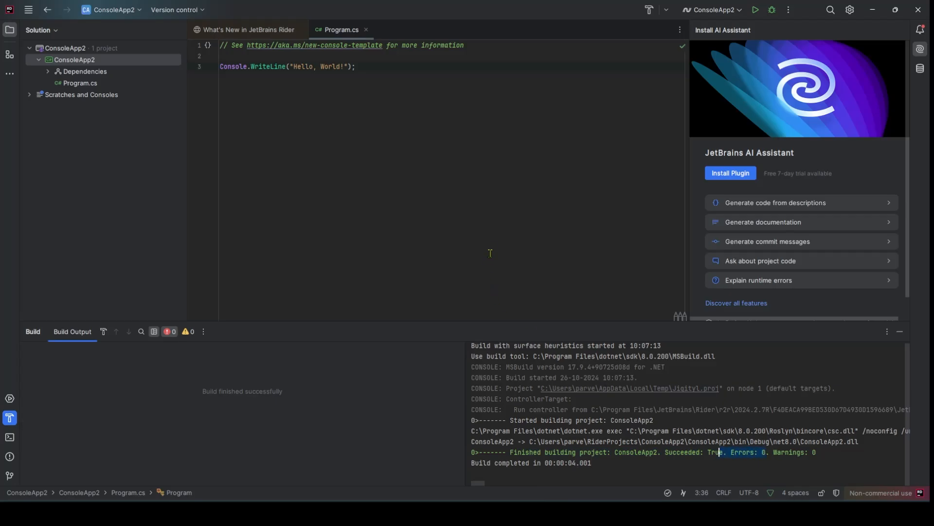
{"action": "left_click", "coordinate": [491, 234]}
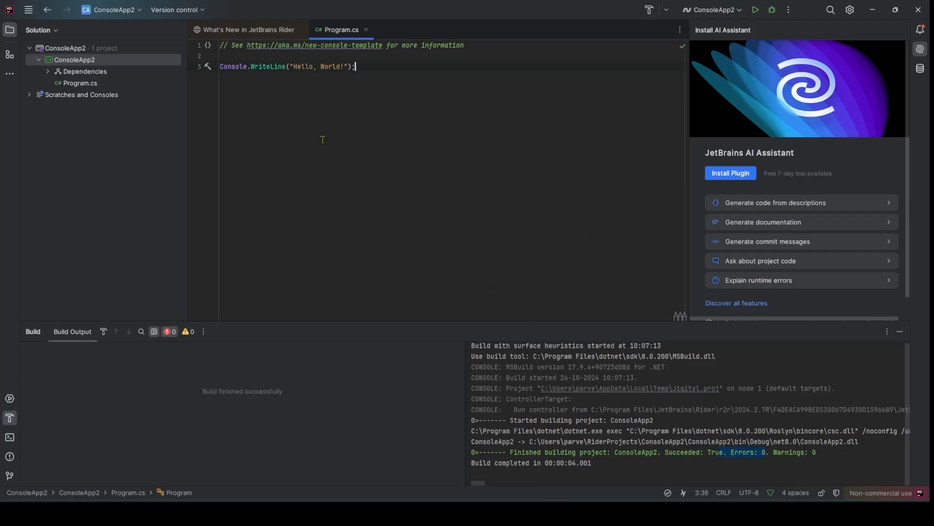
- Run 'ConsoleApp2' from the project's context menu and check the Run window shows 'Hello, World!'
{"action": "right_click", "coordinate": [91, 65]}
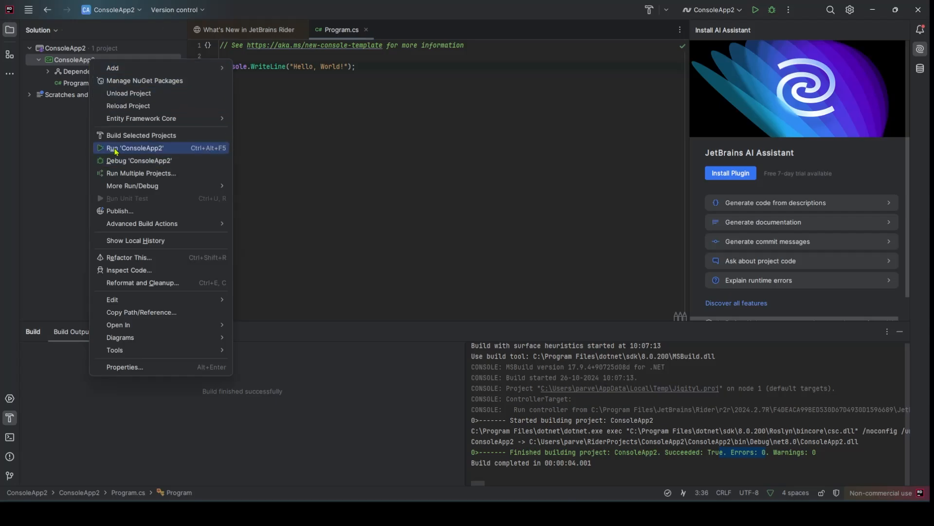
{"action": "left_click", "coordinate": [128, 148]}
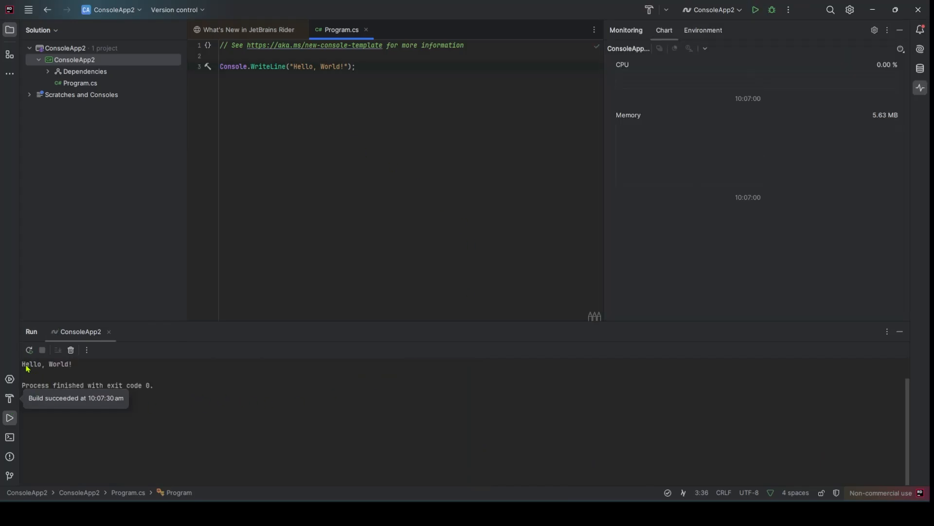
{"action": "left_click_drag", "start_coordinate": [22, 368], "coordinate": [74, 366]}
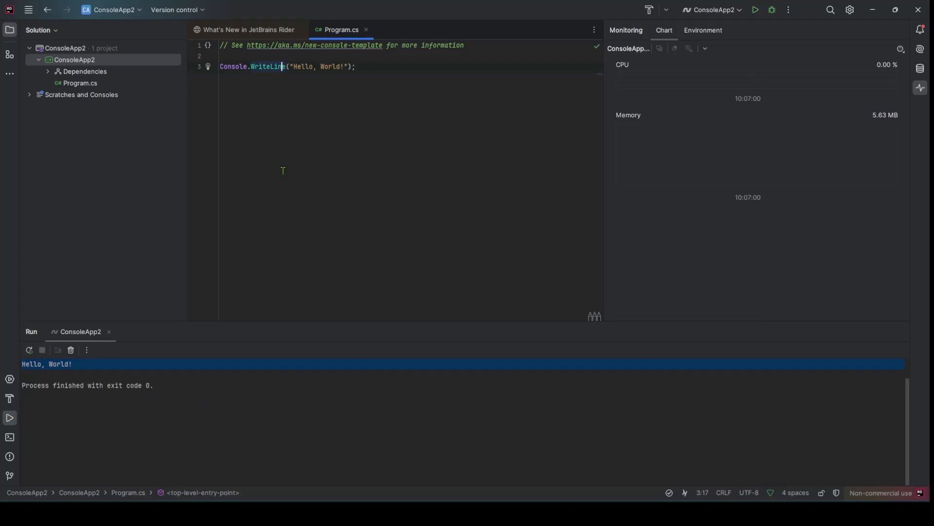